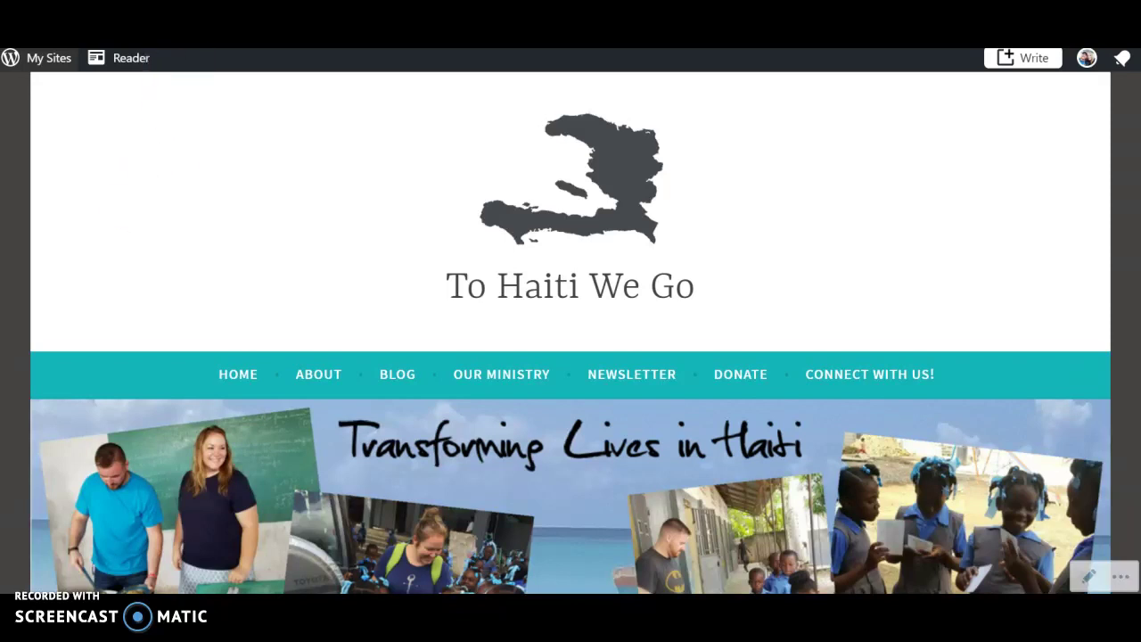
- Open the online donation form from the Donate page of the To Haiti We Go site
left_click(493, 291)
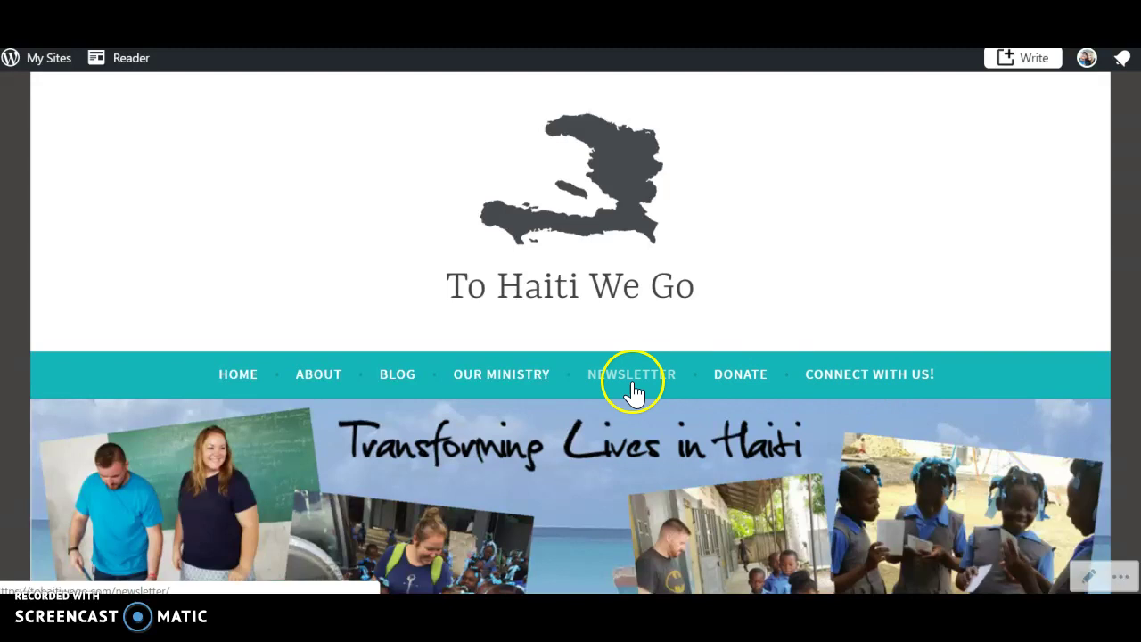
left_click(745, 385)
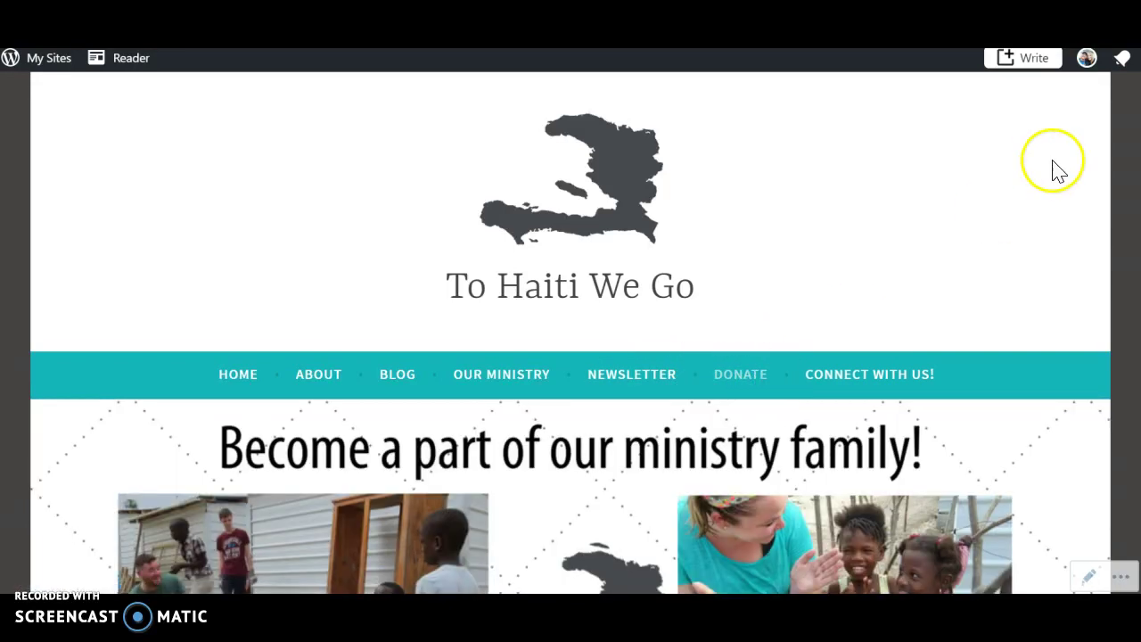
scroll(570, 357, "down", 4)
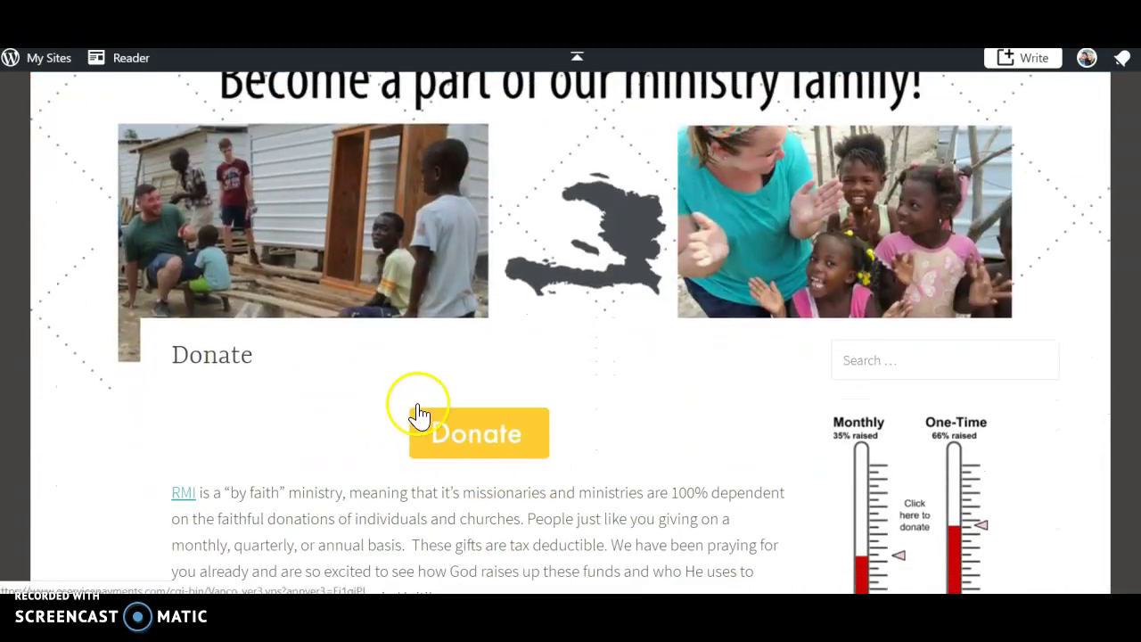
left_click(482, 439)
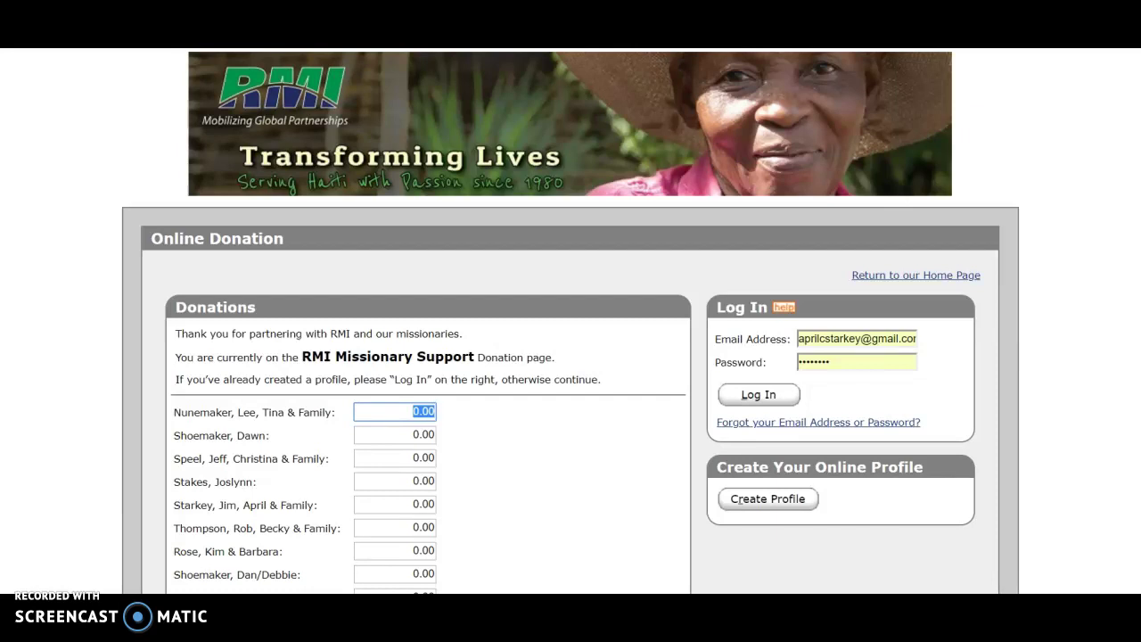
- Set the donation amount for the fifth missionary entry in the Donations list to 50.00
scroll(911, 348, "down", 1)
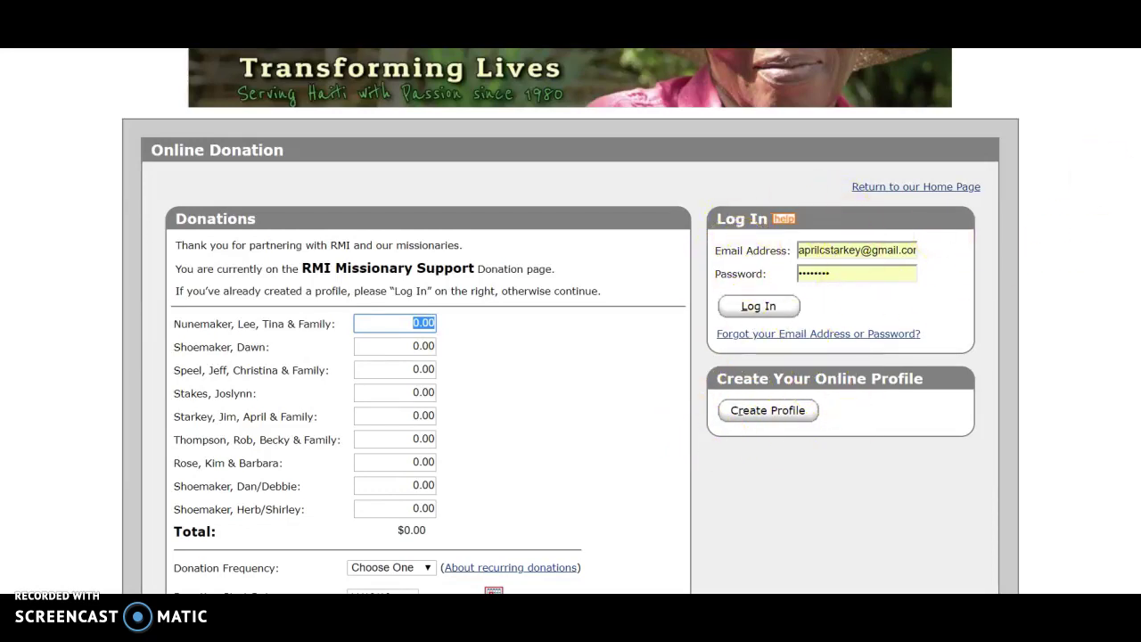
scroll(570, 321, "down", 2)
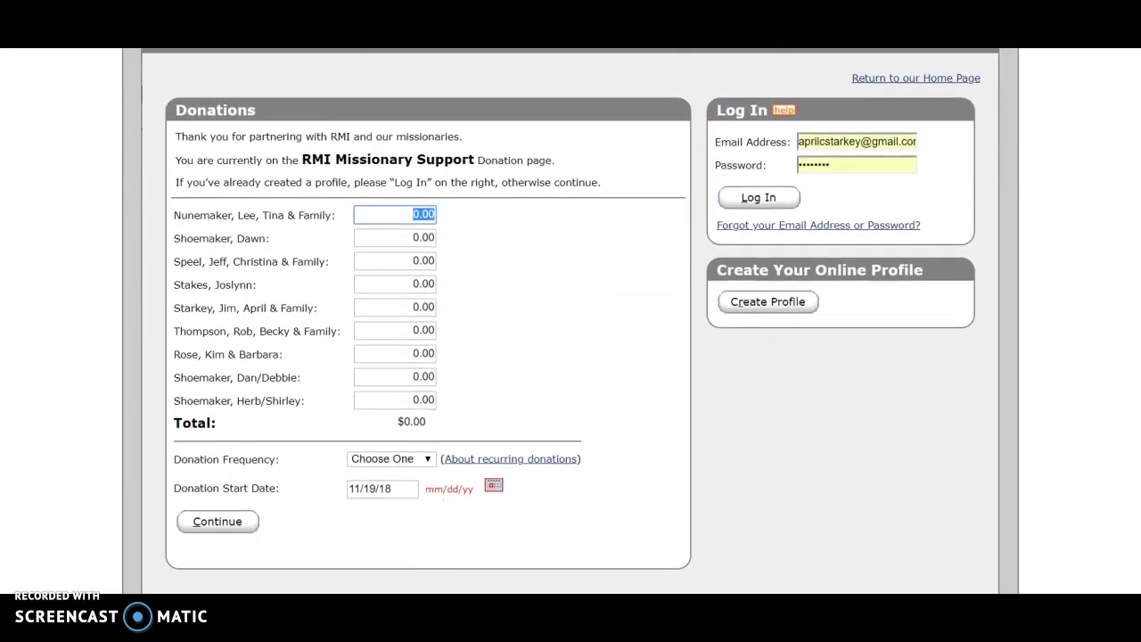
left_click(420, 300)
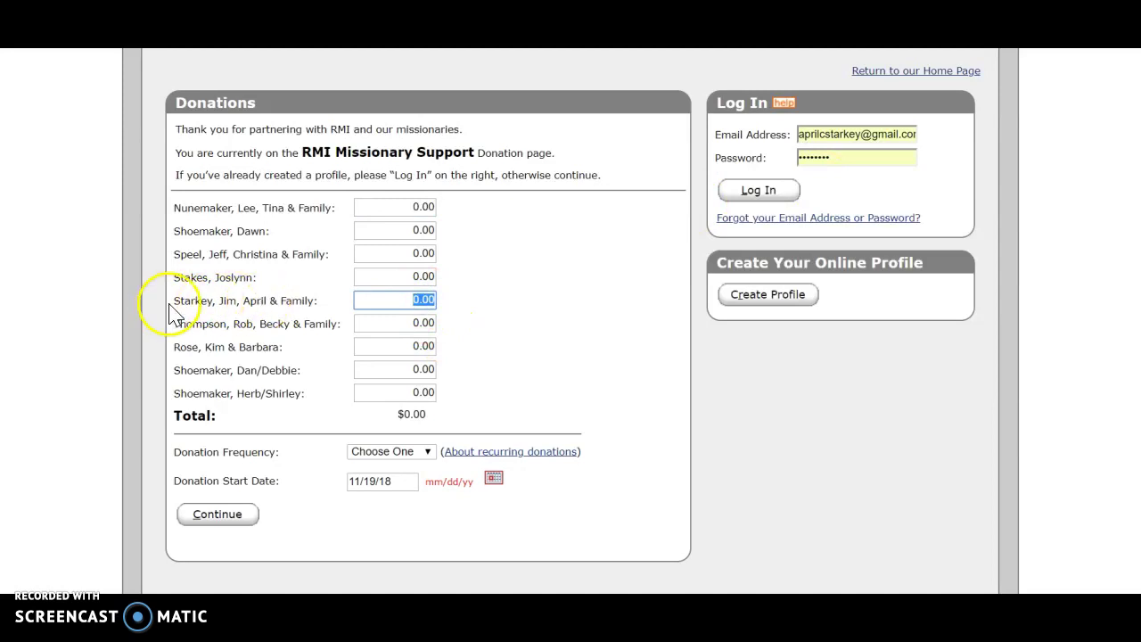
double_click(407, 298)
type("50")
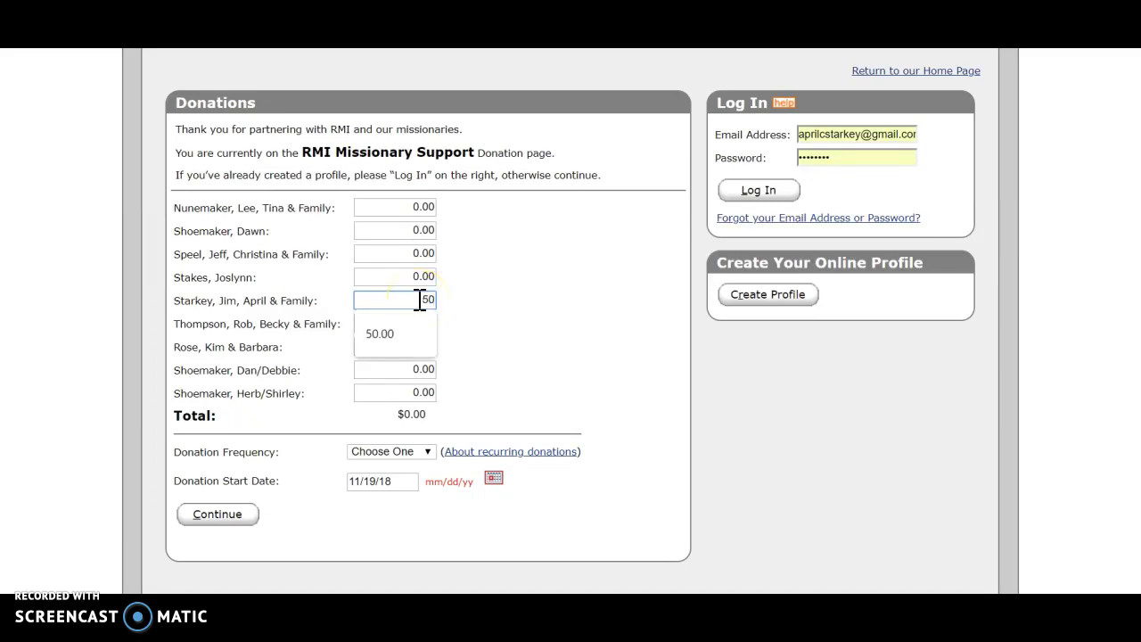
left_click(399, 332)
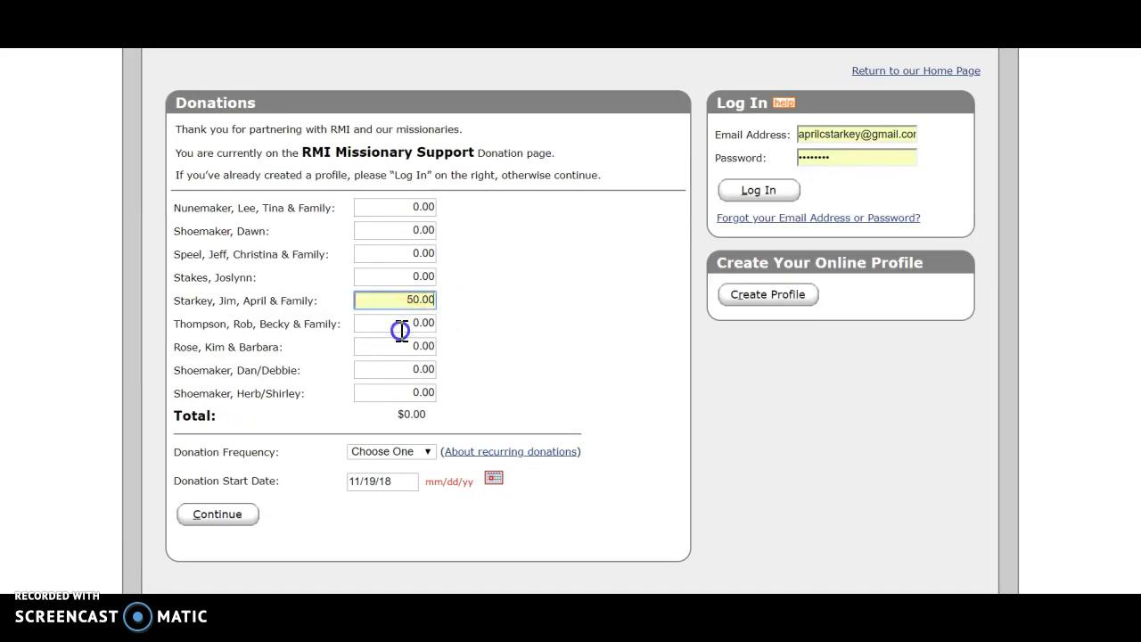
- Set the donation frequency to Monthly
left_click(429, 455)
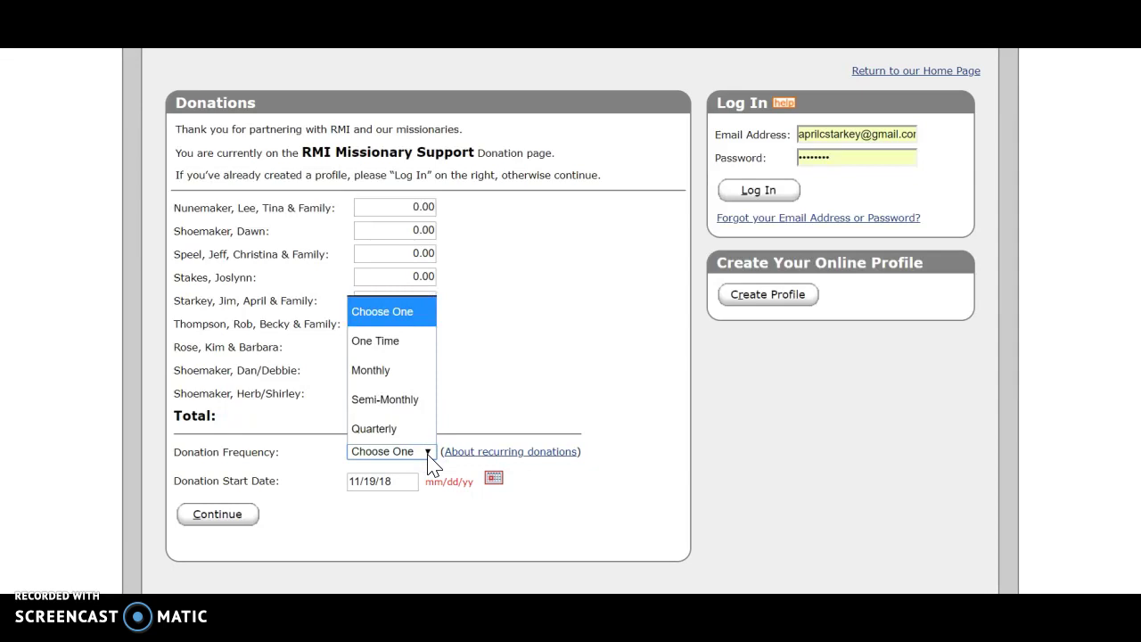
left_click_drag(421, 422, 415, 362)
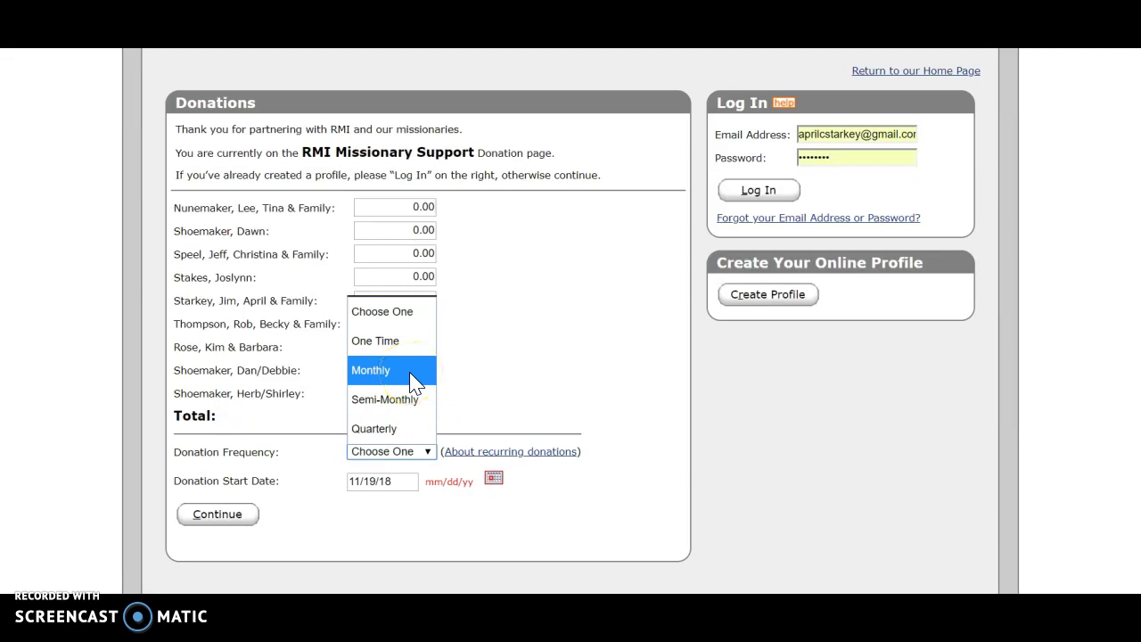
mouse_move(407, 382)
left_mouse_down()
mouse_move(400, 428)
mouse_move(410, 377)
mouse_move(410, 430)
mouse_move(410, 377)
mouse_move(407, 425)
mouse_move(406, 390)
left_mouse_up()
left_click(406, 388)
left_click(470, 452)
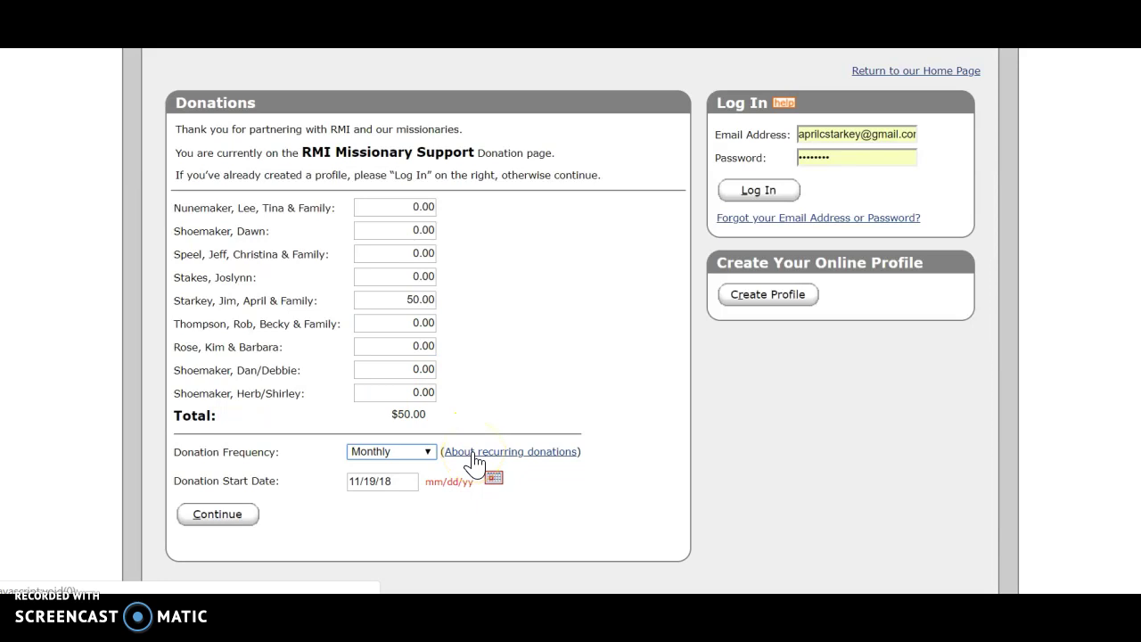
- Change the donation start date to 11/21/18 and continue to the donor information form
left_click(413, 481)
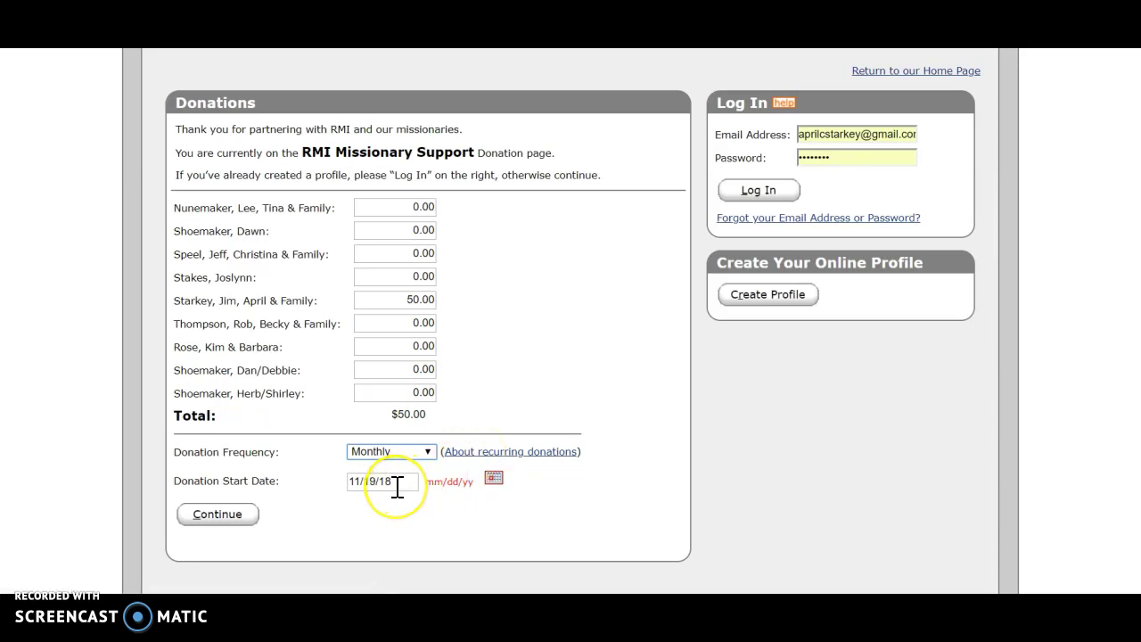
left_click(680, 523)
left_click(377, 479)
key("BackSpace")
key("BackSpace")
type("21")
left_click(586, 481)
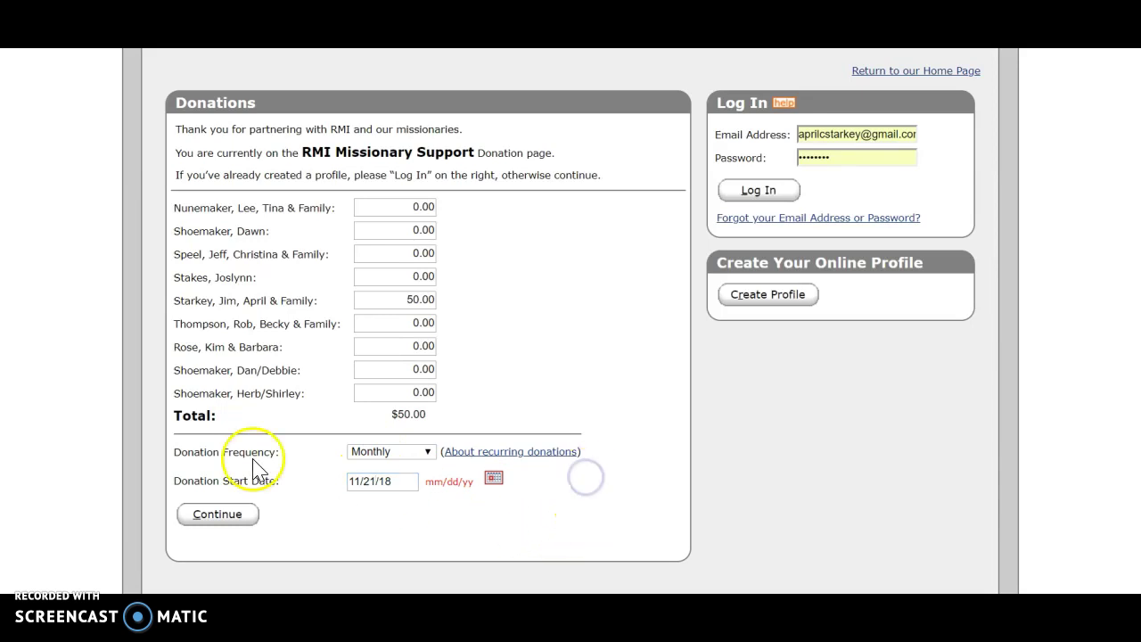
left_click(217, 518)
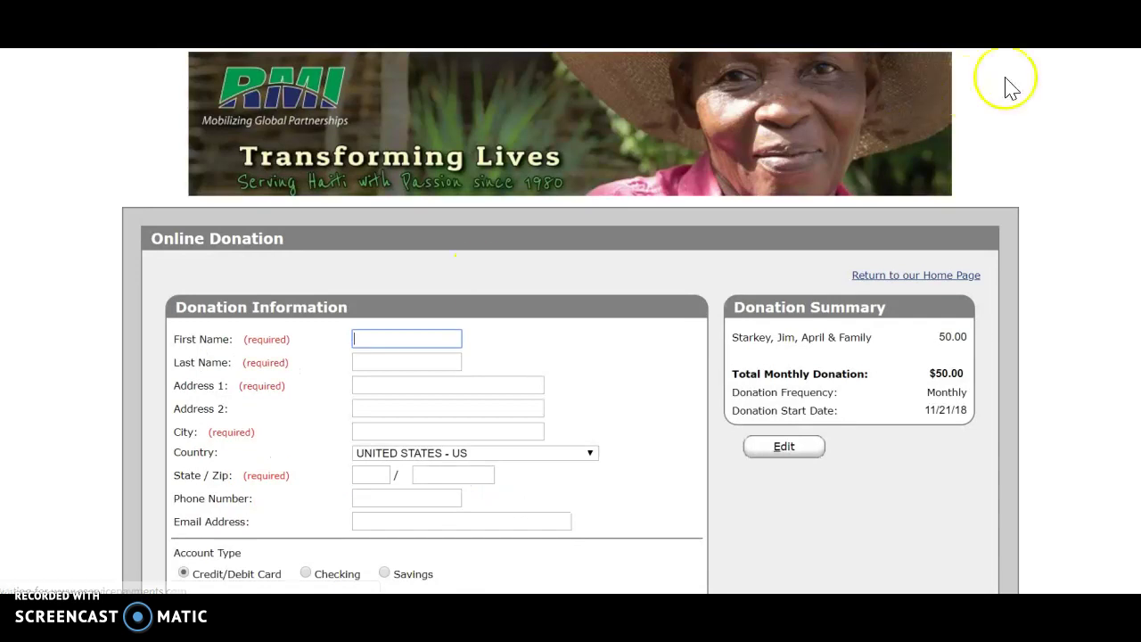
- Preview the payment fields for the Checking and Savings account types and switch back to Credit/Debit Card
scroll(571, 321, "down", 3)
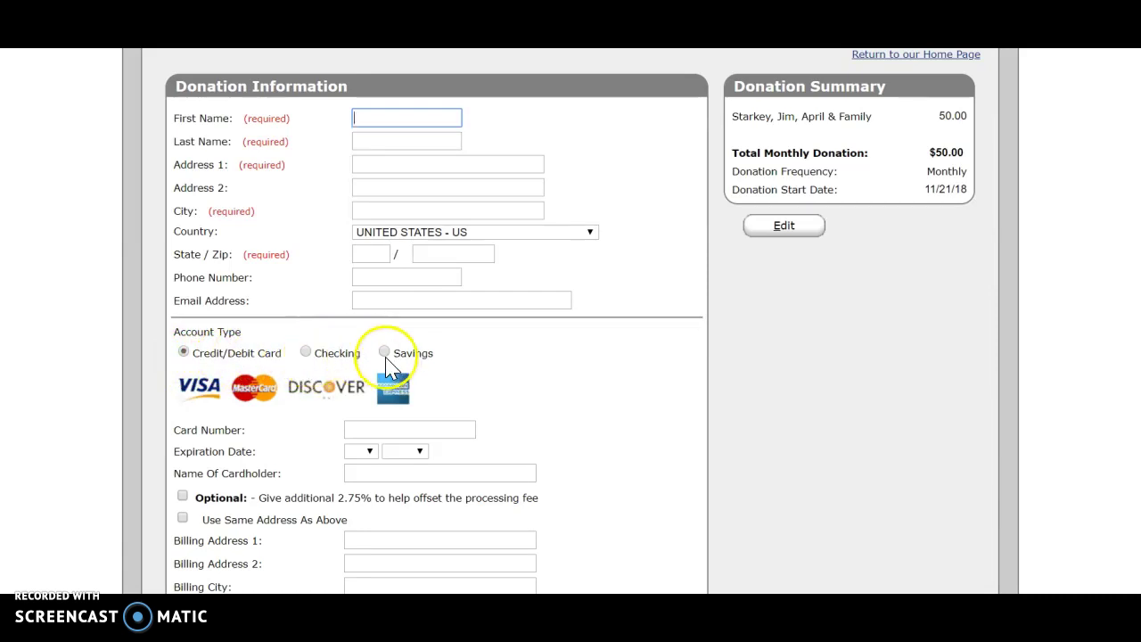
left_click(307, 354)
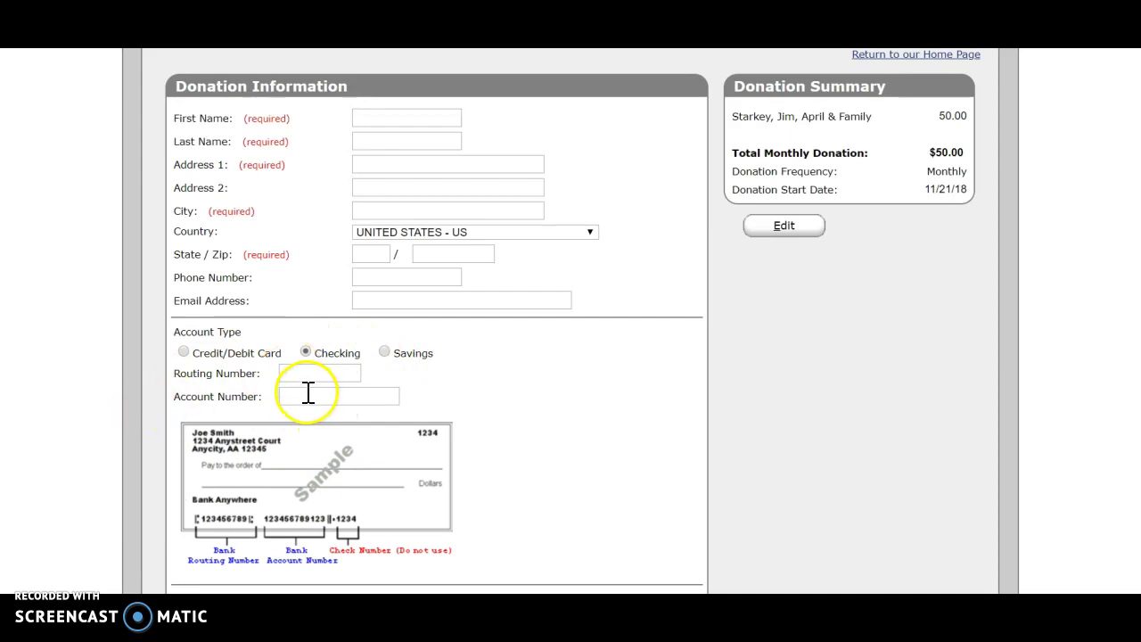
left_click(385, 355)
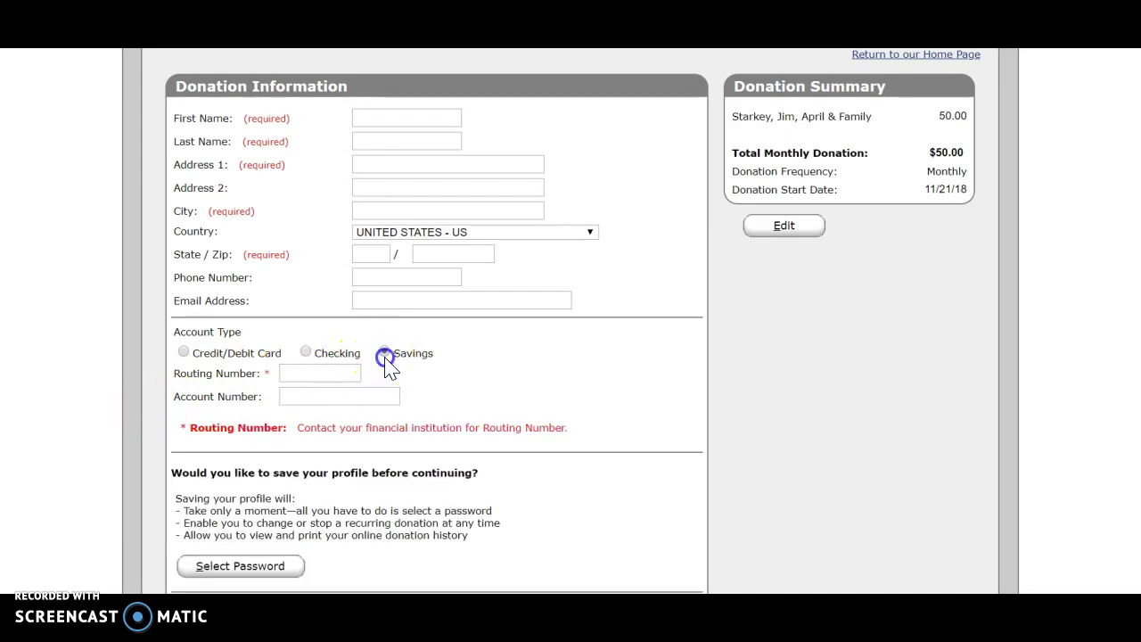
left_click(184, 354)
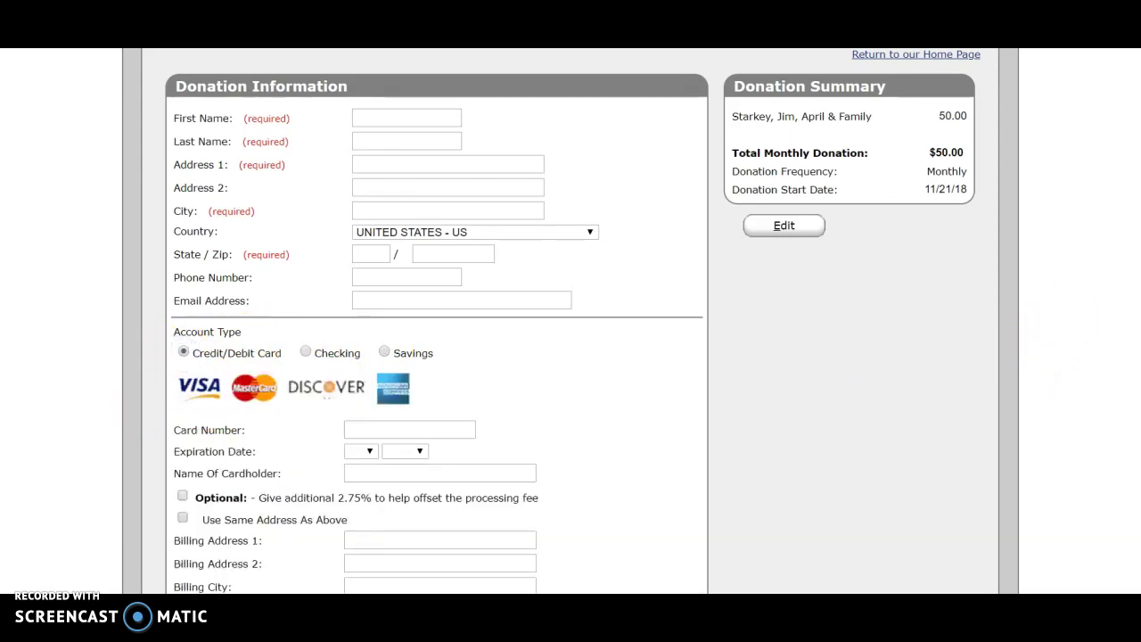
- Review the card, billing, profile-saving and reCAPTCHA sections of the form, and check the Donation Summary
scroll(437, 321, "down", 3)
scroll(952, 291, "down", 1)
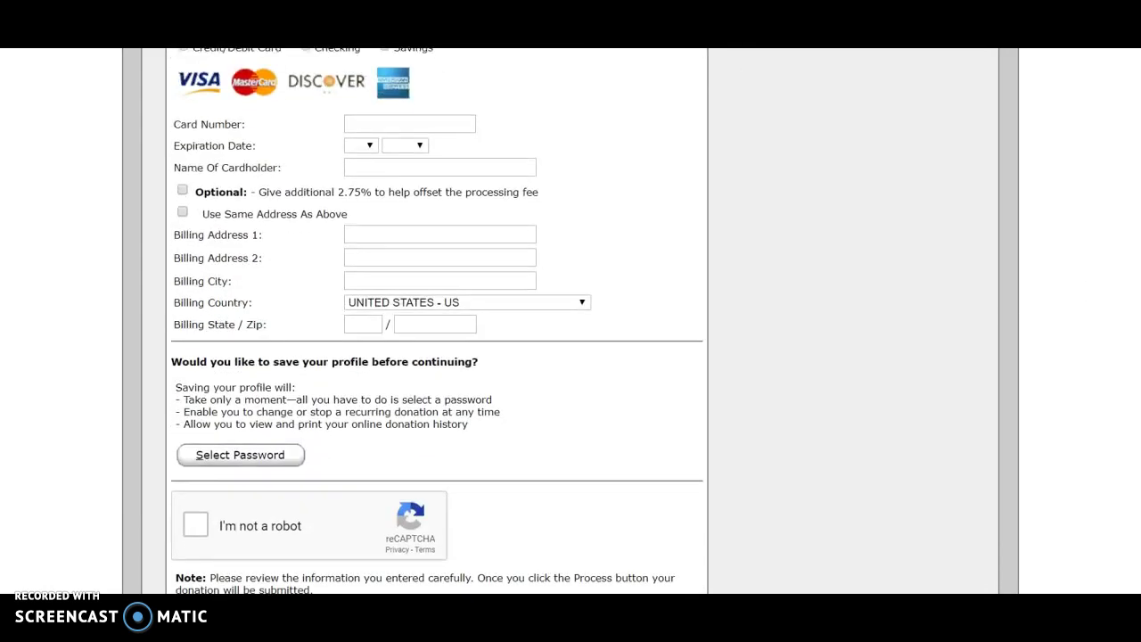
left_click(201, 495)
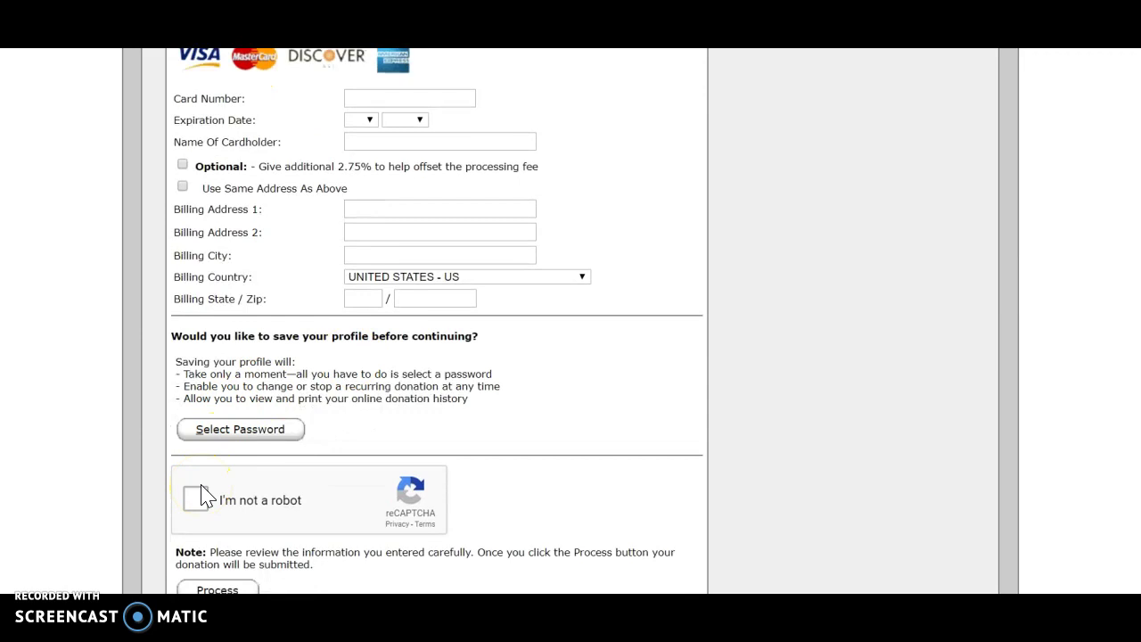
left_click(196, 502)
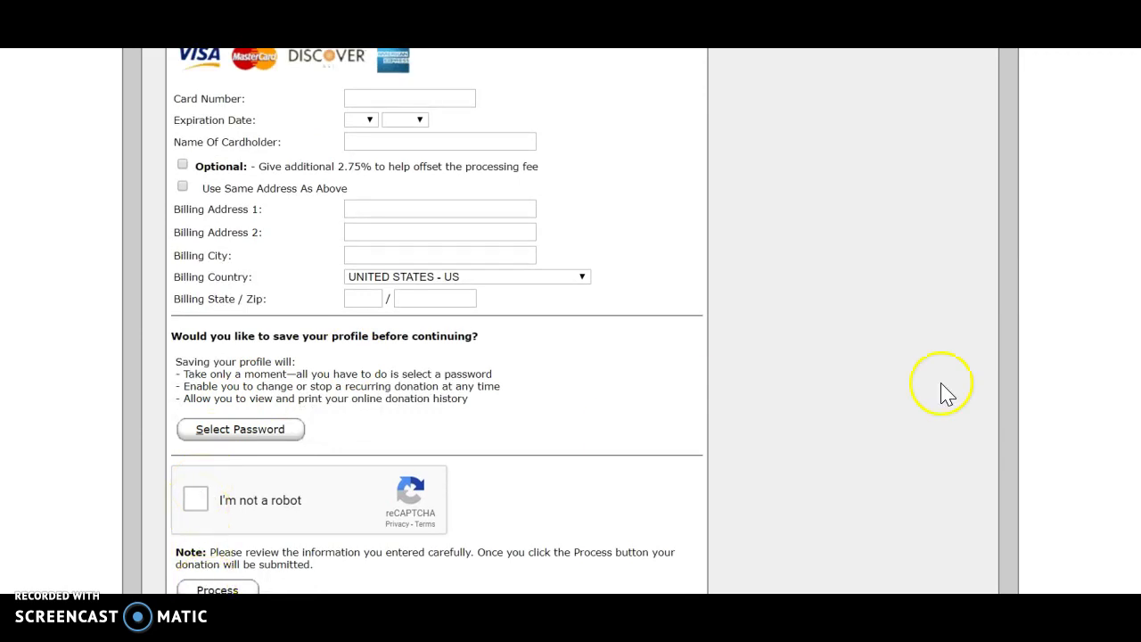
scroll(940, 400, "up", 5)
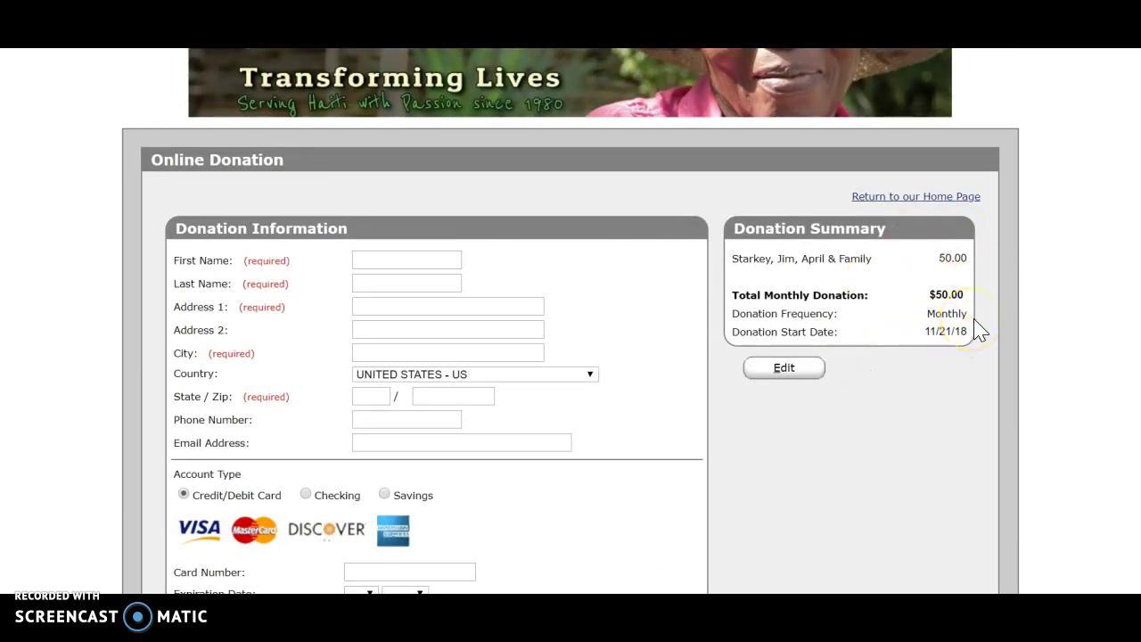
scroll(570, 321, "up", 2)
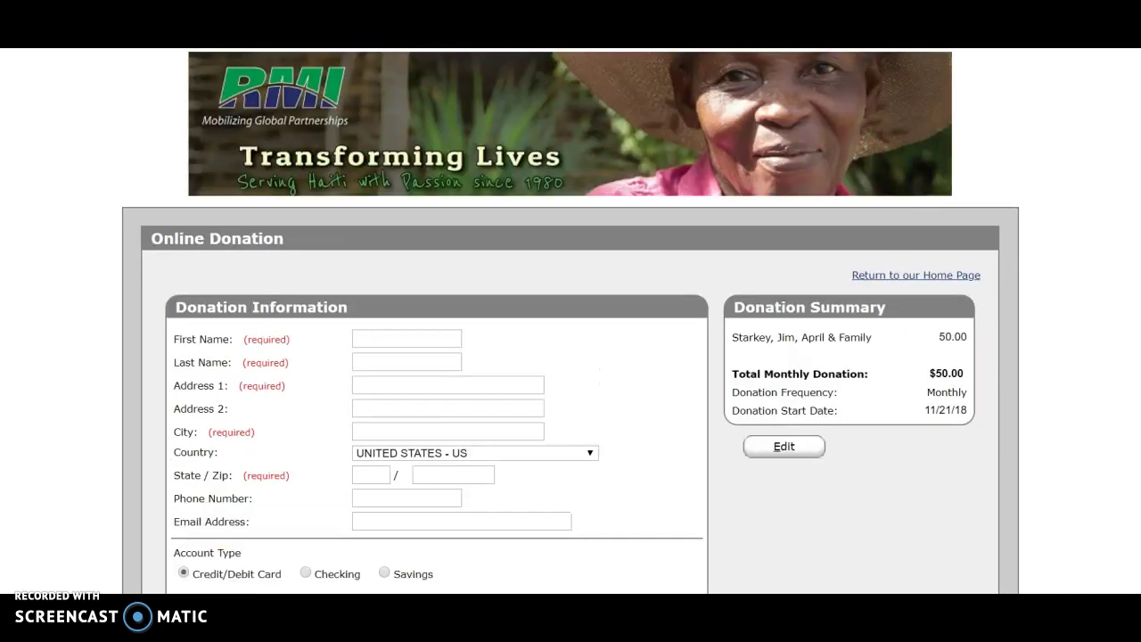